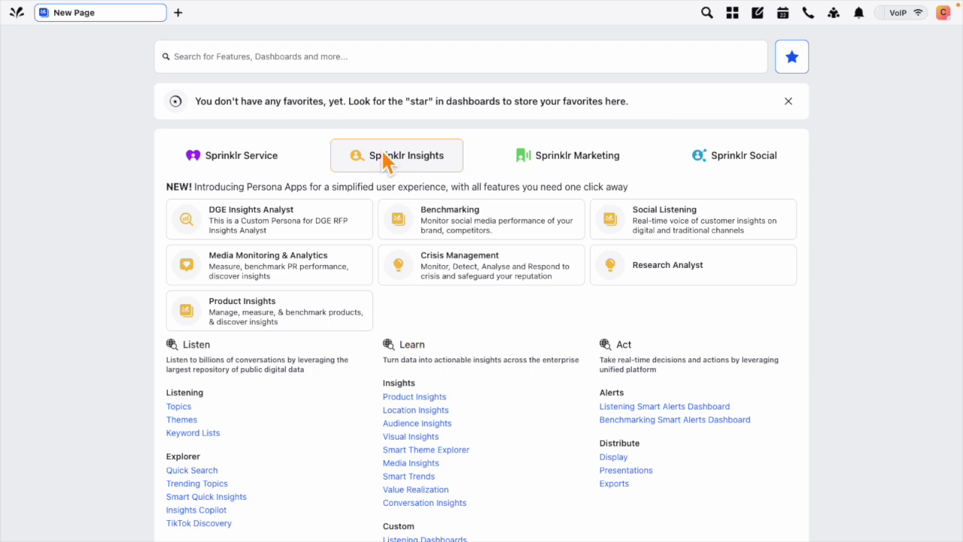
Step: Open the Sprinklr Insights listening topics and start a backfill request for the RER - KSA topic
{"action": "scroll", "coordinate": [392, 369], "scroll_direction": "down", "scroll_amount": 1}
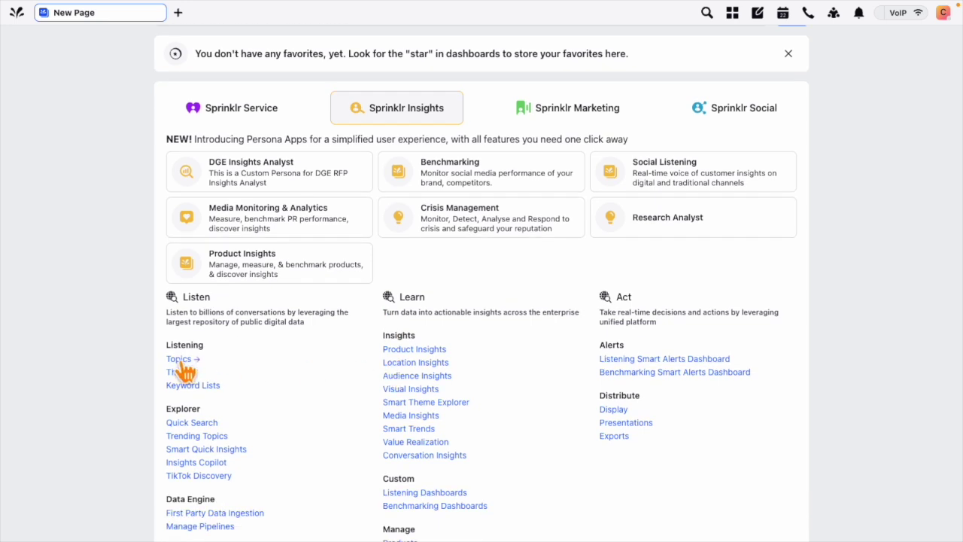
{"action": "left_click", "coordinate": [180, 359]}
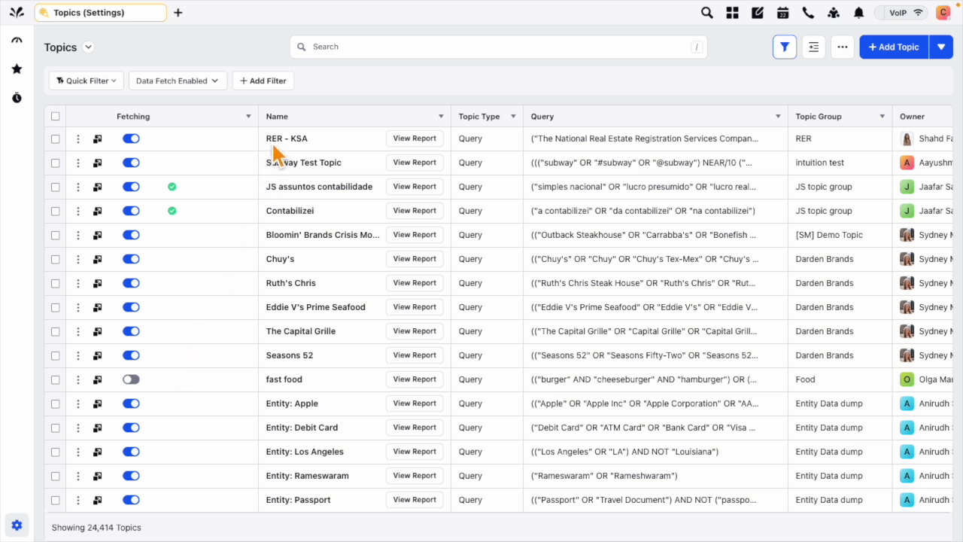
{"action": "left_click", "coordinate": [78, 139]}
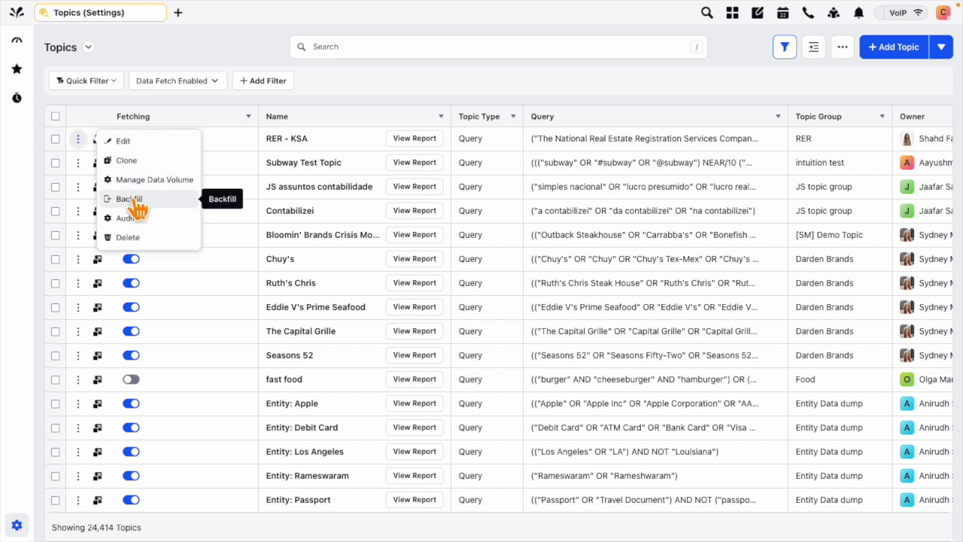
{"action": "left_click", "coordinate": [129, 199]}
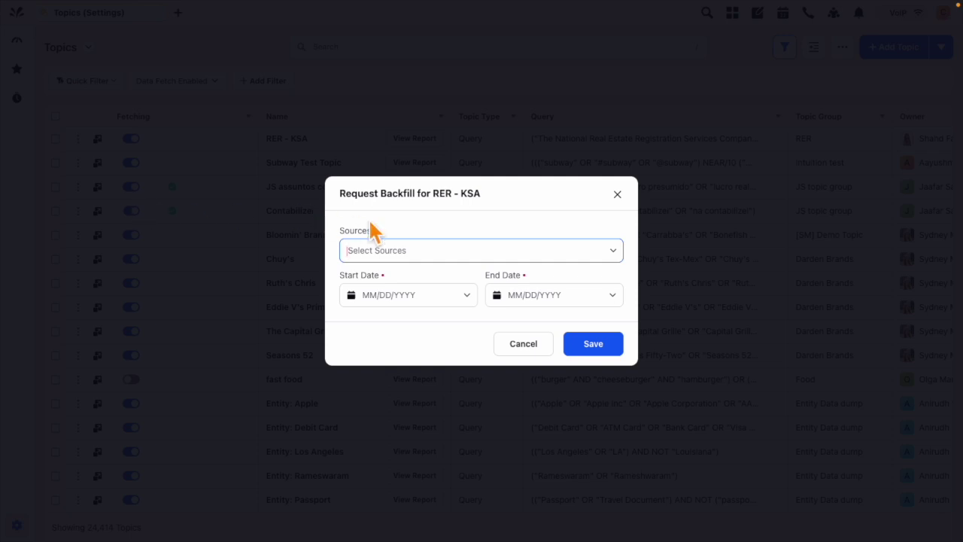
Step: Select all 22 sources for the RER - KSA backfill request and review the selection
{"action": "left_click", "coordinate": [614, 253]}
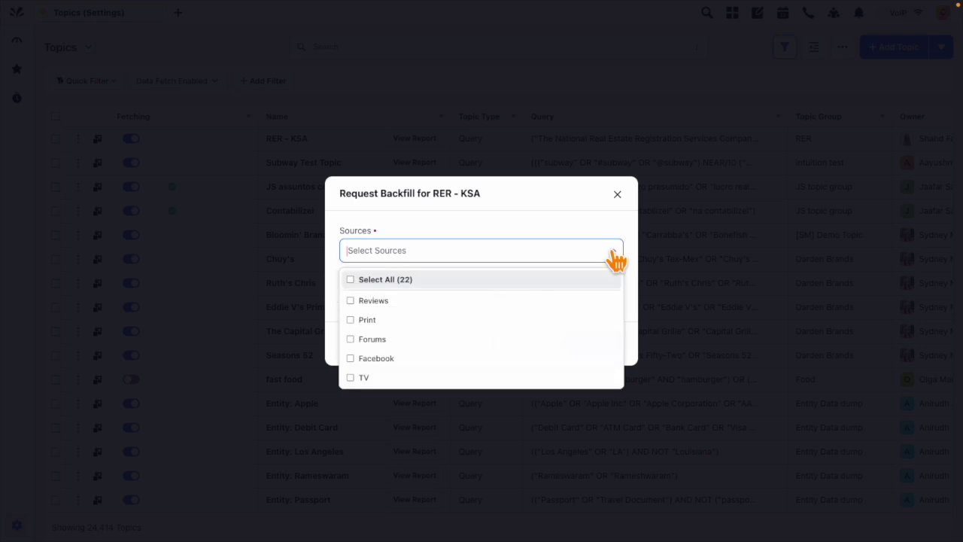
{"action": "scroll", "coordinate": [536, 351], "scroll_direction": "down", "scroll_amount": 1}
{"action": "scroll", "coordinate": [536, 351], "scroll_direction": "up", "scroll_amount": 1}
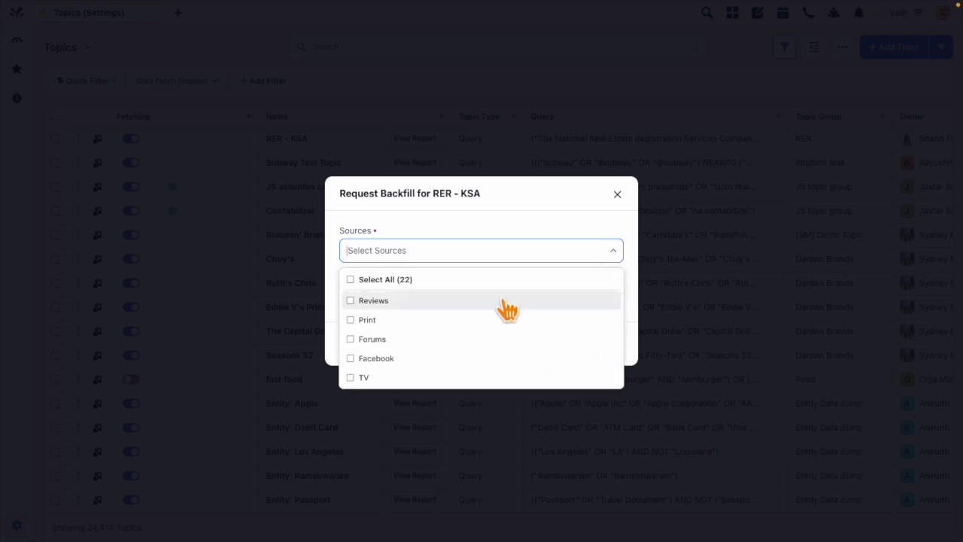
{"action": "scroll", "coordinate": [490, 323], "scroll_direction": "down", "scroll_amount": 3}
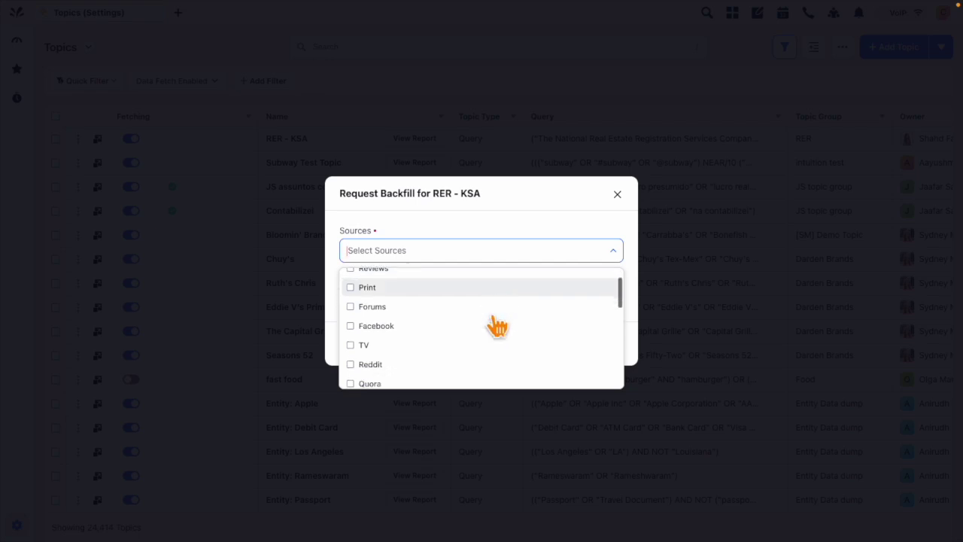
{"action": "scroll", "coordinate": [480, 336], "scroll_direction": "down", "scroll_amount": 2}
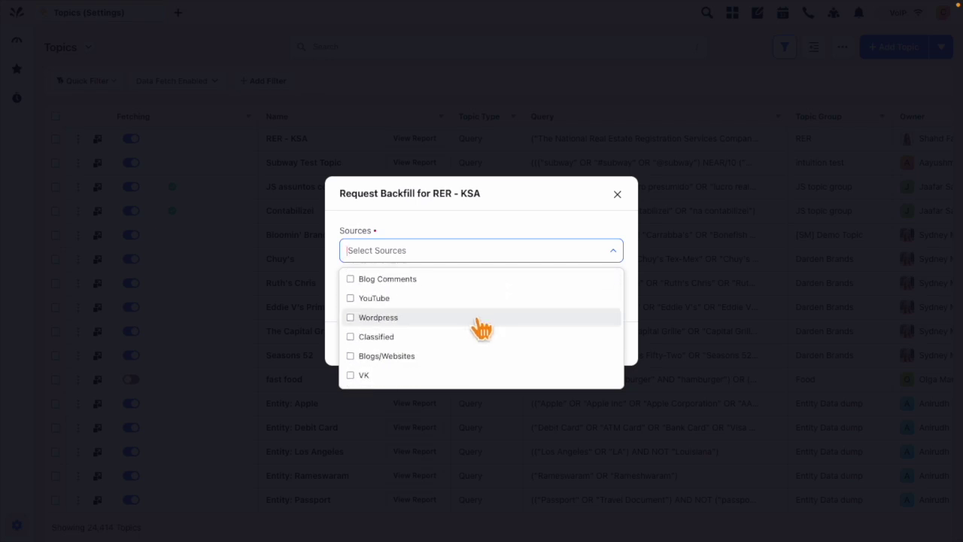
{"action": "scroll", "coordinate": [480, 331], "scroll_direction": "up", "scroll_amount": 5}
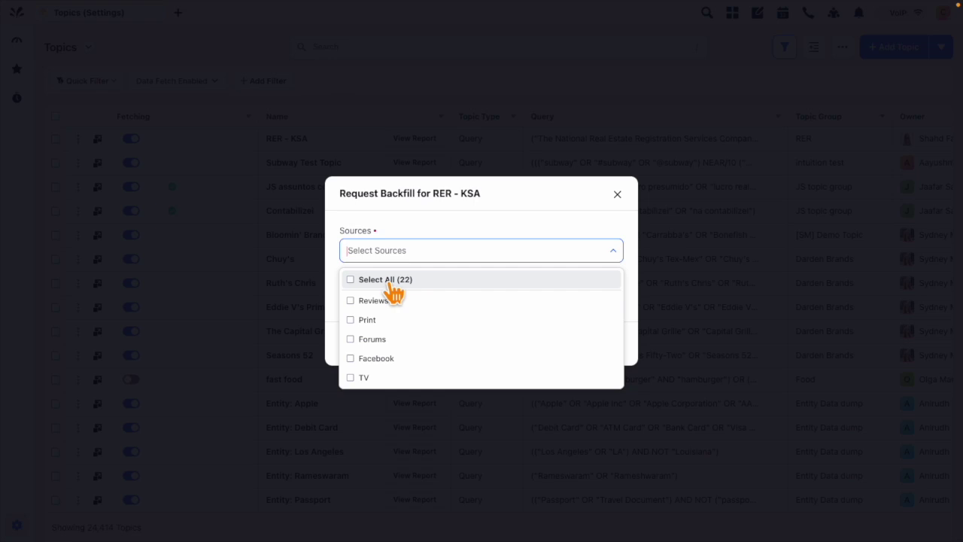
{"action": "left_click", "coordinate": [390, 283]}
{"action": "left_click", "coordinate": [474, 251]}
{"action": "scroll", "coordinate": [479, 252], "scroll_direction": "down", "scroll_amount": 2}
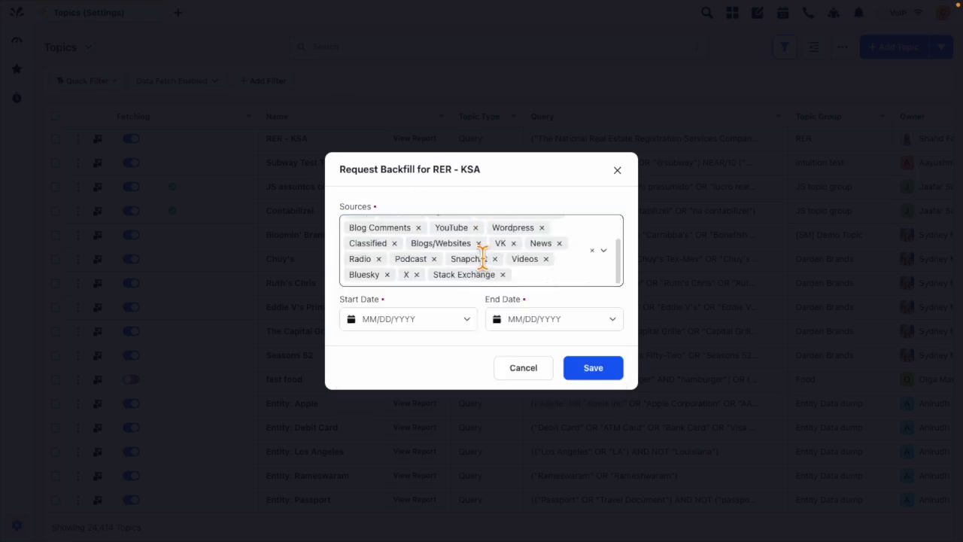
{"action": "scroll", "coordinate": [480, 248], "scroll_direction": "up", "scroll_amount": 2}
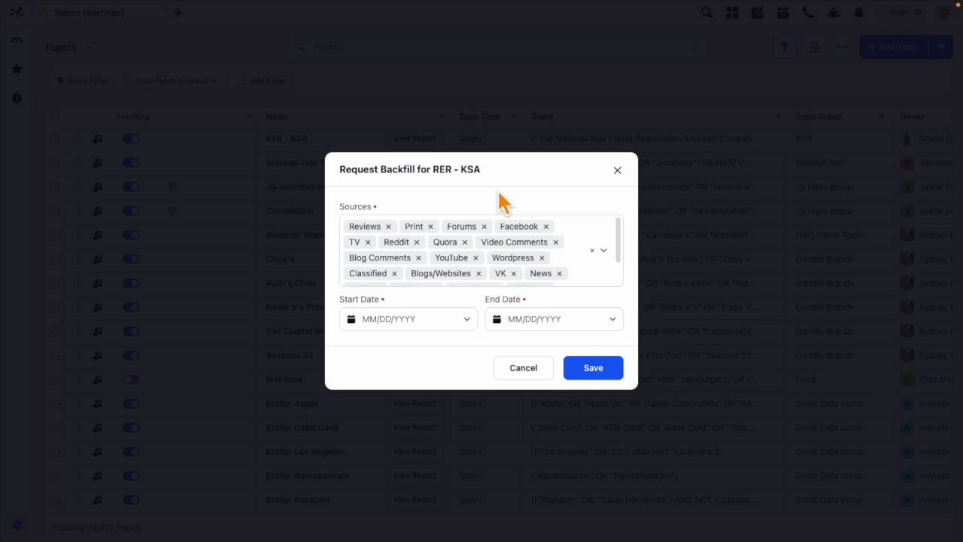
Step: Set the backfill's start date to Jan 01, 2025 12:00 AM
{"action": "left_click", "coordinate": [467, 322]}
{"action": "left_click", "coordinate": [340, 66]}
{"action": "left_click", "coordinate": [340, 65]}
{"action": "left_click", "coordinate": [340, 65]}
{"action": "left_click", "coordinate": [340, 65]}
{"action": "left_click", "coordinate": [340, 66]}
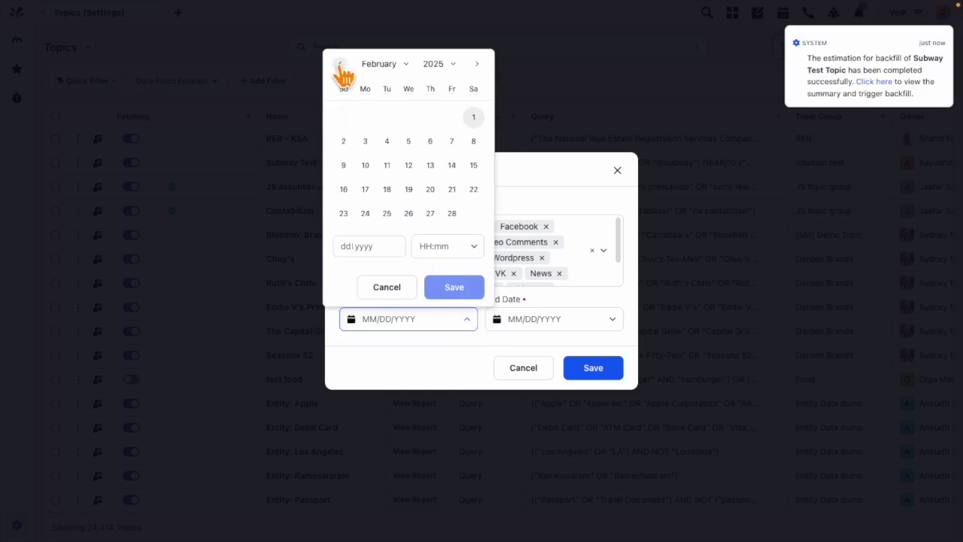
{"action": "left_click", "coordinate": [340, 65]}
{"action": "left_click", "coordinate": [408, 117]}
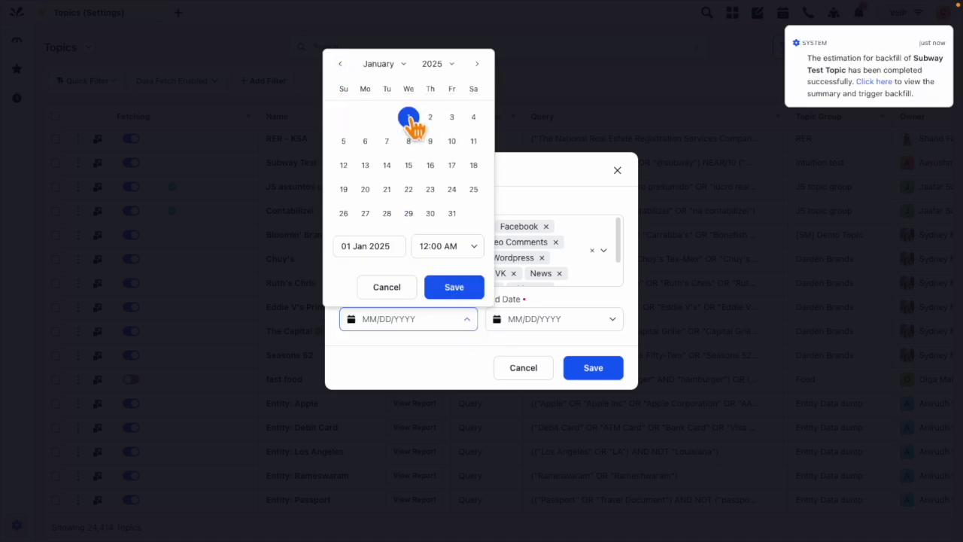
{"action": "left_click", "coordinate": [455, 287]}
Step: Set the backfill's end date to Jul 20, 2025 12:00 AM and save the request
{"action": "left_click", "coordinate": [518, 319]}
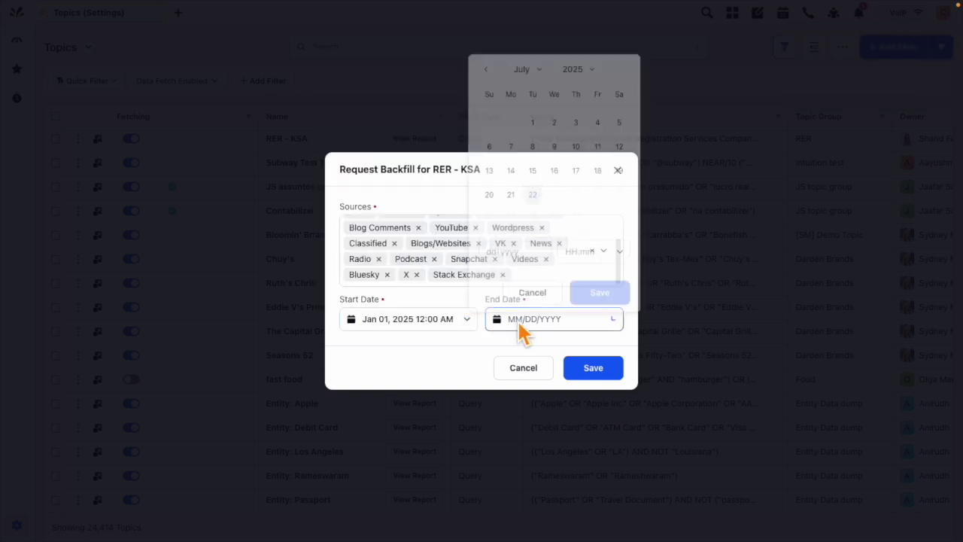
{"action": "left_click", "coordinate": [490, 190]}
{"action": "left_click", "coordinate": [600, 288]}
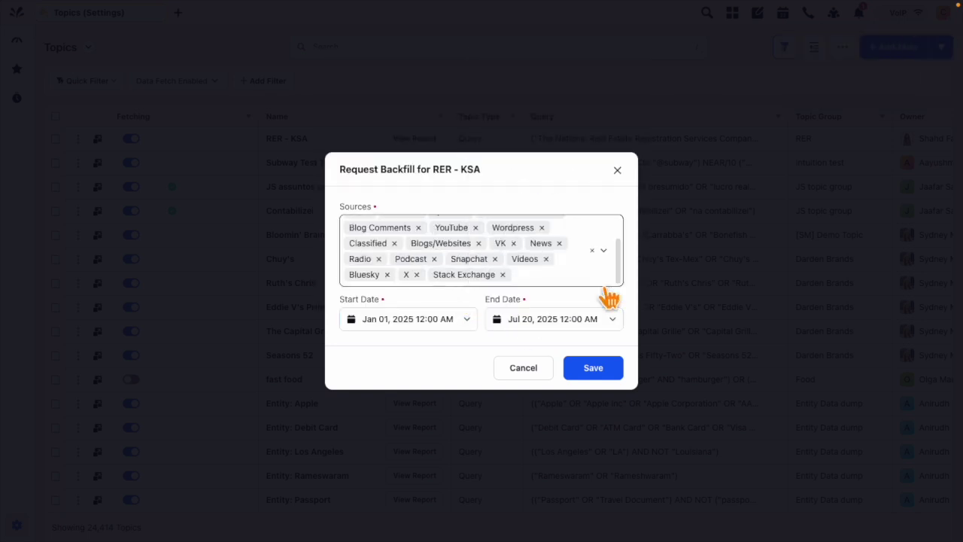
{"action": "left_click", "coordinate": [595, 376]}
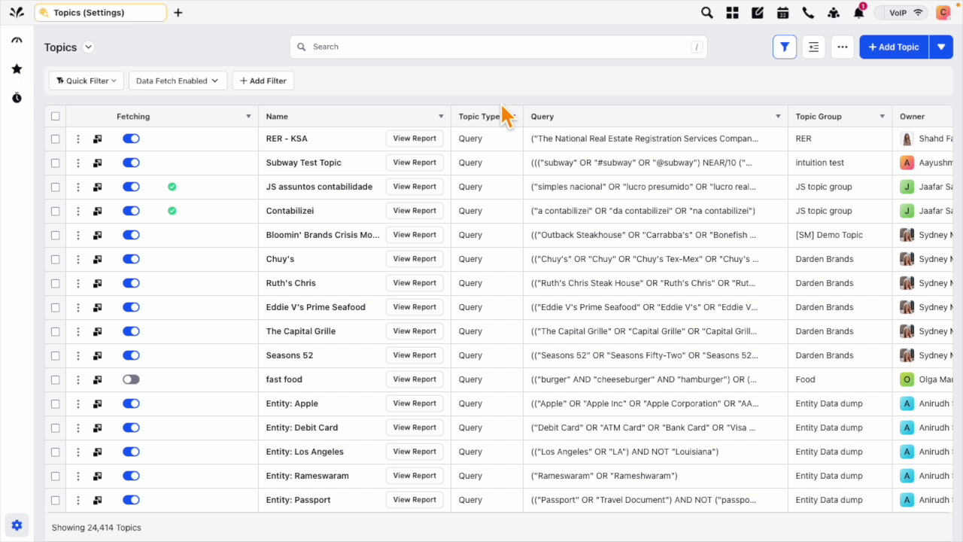
Step: Open the RER - KSA backfill summary from its completed-estimation notification and dismiss the notifications
{"action": "left_click", "coordinate": [858, 13]}
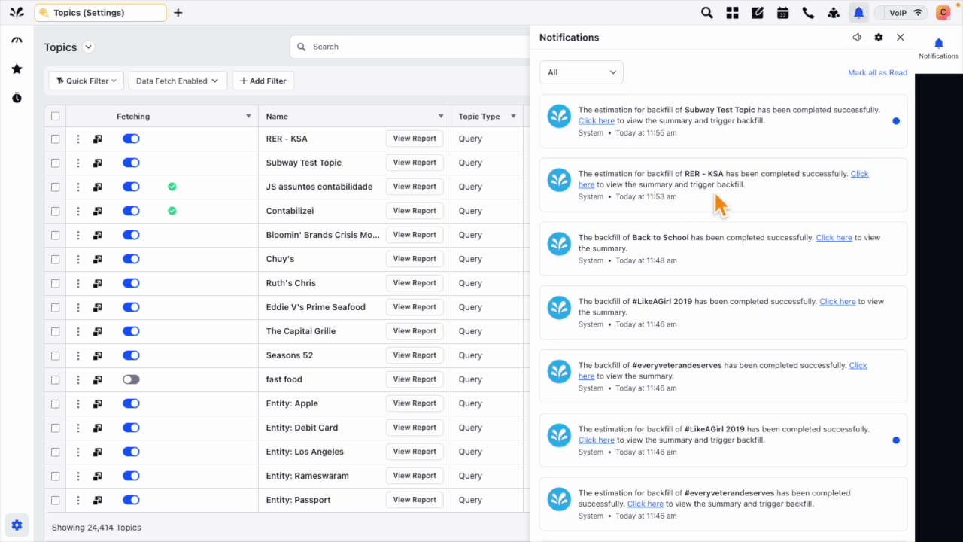
{"action": "left_click", "coordinate": [858, 176]}
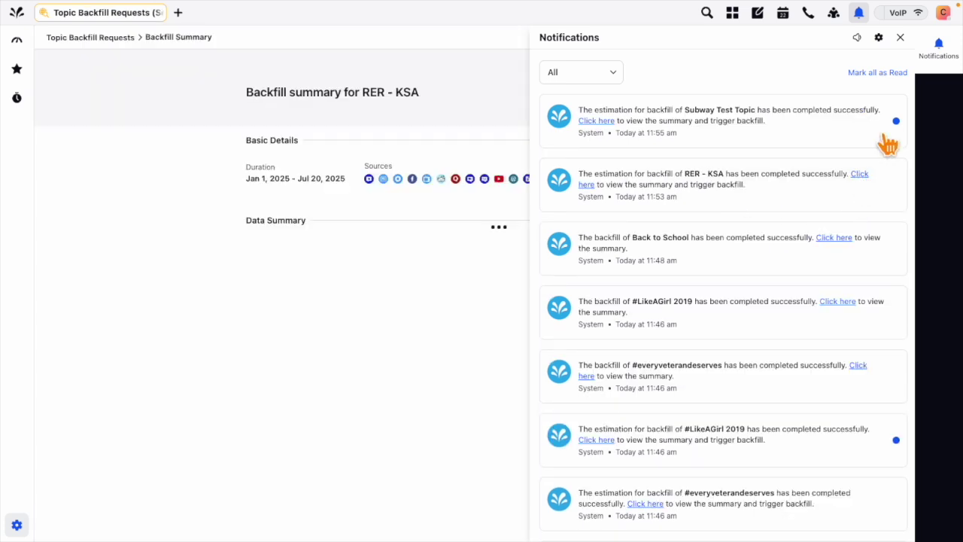
{"action": "left_click", "coordinate": [901, 39]}
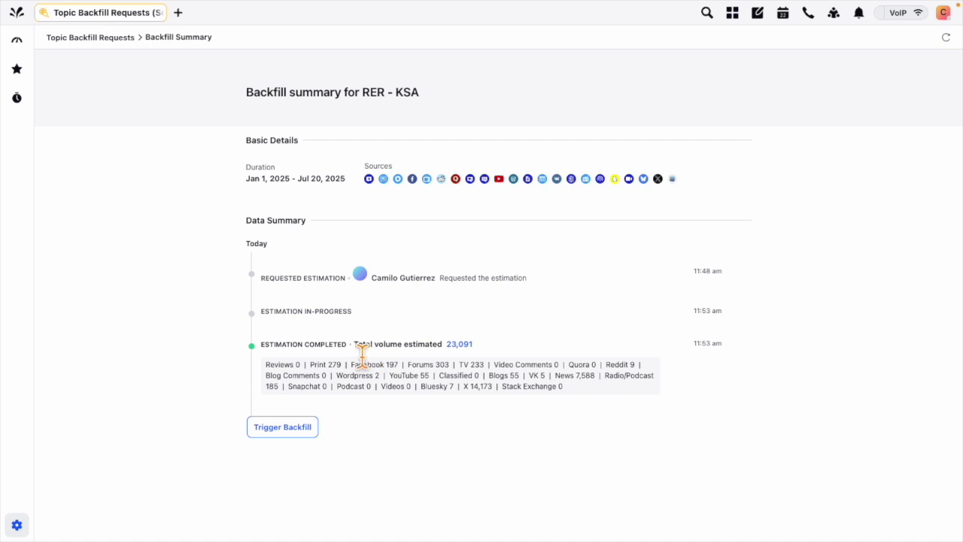
Step: Check the total estimated volume, then trigger the RER - KSA backfill and confirm it
{"action": "left_click", "coordinate": [459, 345]}
{"action": "left_click", "coordinate": [285, 432]}
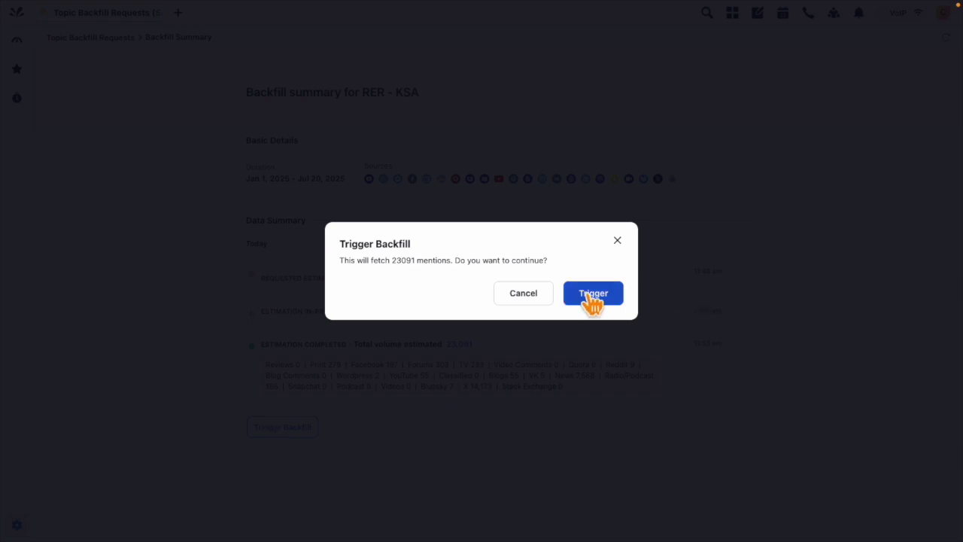
{"action": "left_click_drag", "start_coordinate": [393, 264], "coordinate": [415, 263]}
{"action": "left_click", "coordinate": [416, 297]}
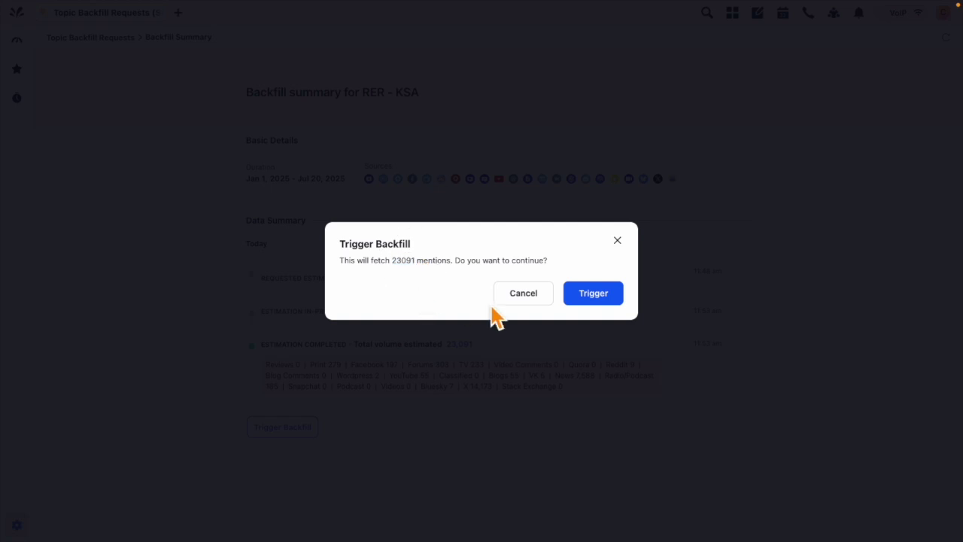
{"action": "left_click", "coordinate": [604, 297]}
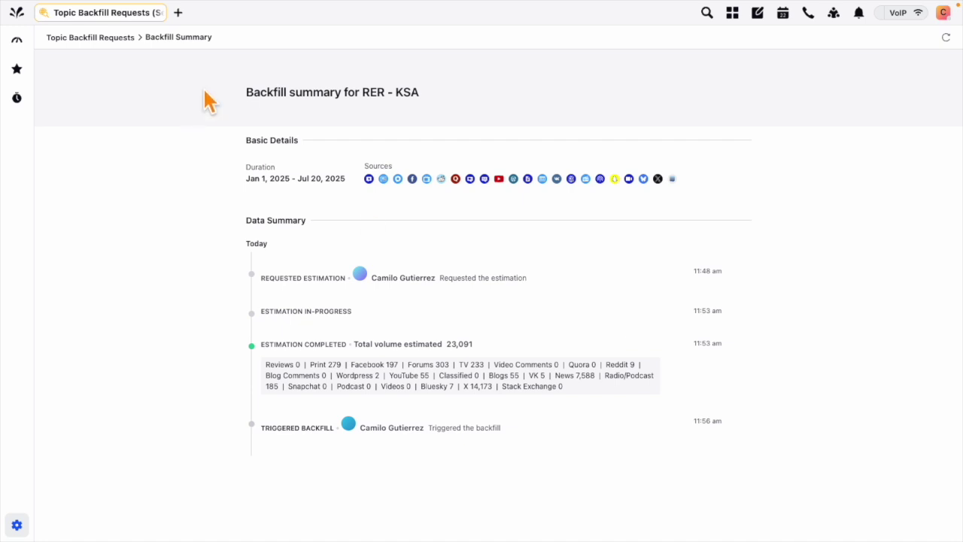
Step: Open Topic Backfill Requests from the Listening Settings in a new workspace tab
{"action": "left_click", "coordinate": [178, 12]}
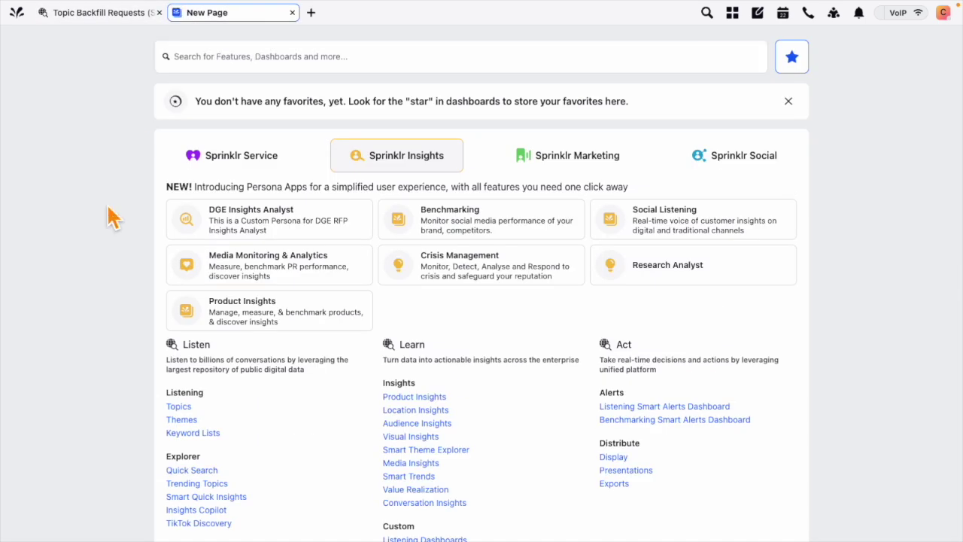
{"action": "scroll", "coordinate": [111, 217], "scroll_direction": "down", "scroll_amount": 1}
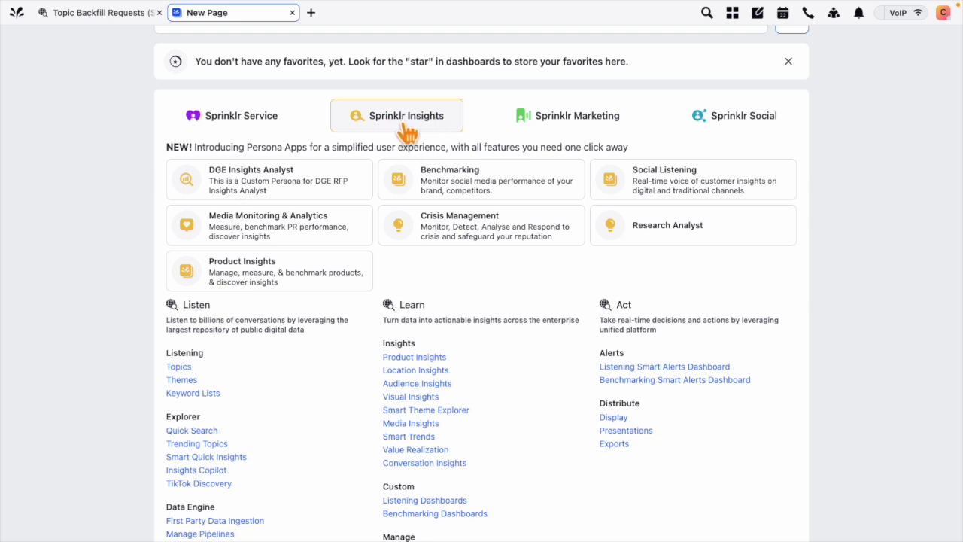
{"action": "scroll", "coordinate": [333, 423], "scroll_direction": "down", "scroll_amount": 3}
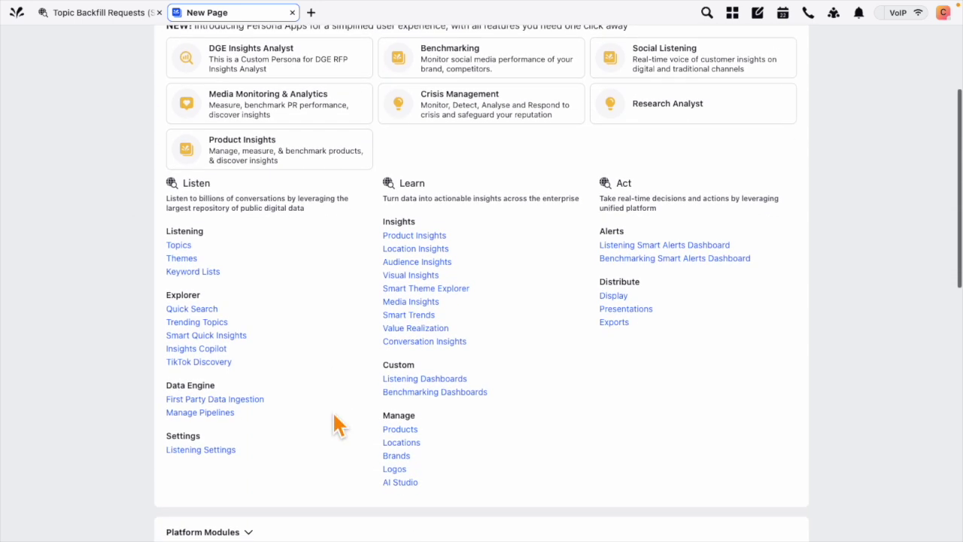
{"action": "left_click", "coordinate": [203, 452]}
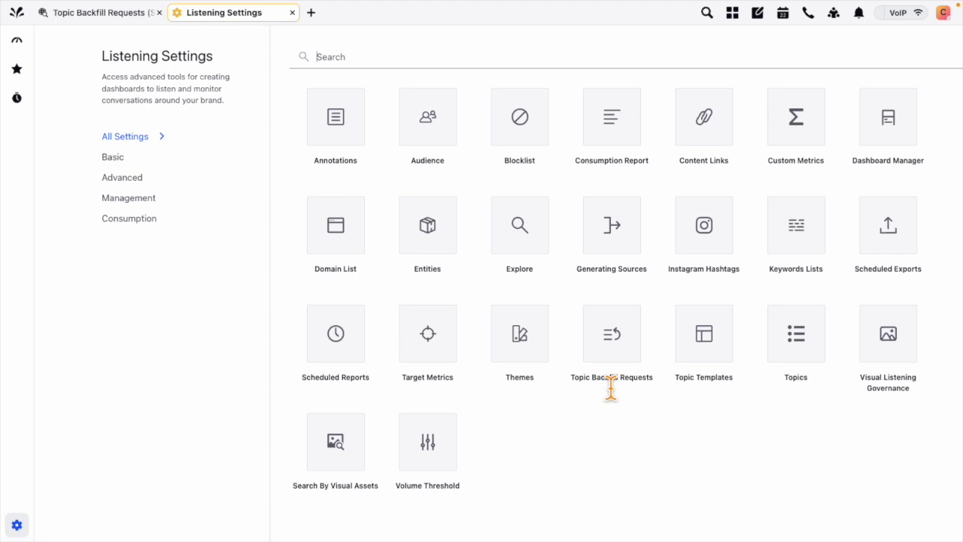
{"action": "left_click_drag", "start_coordinate": [572, 378], "coordinate": [655, 378]}
{"action": "left_click", "coordinate": [632, 418]}
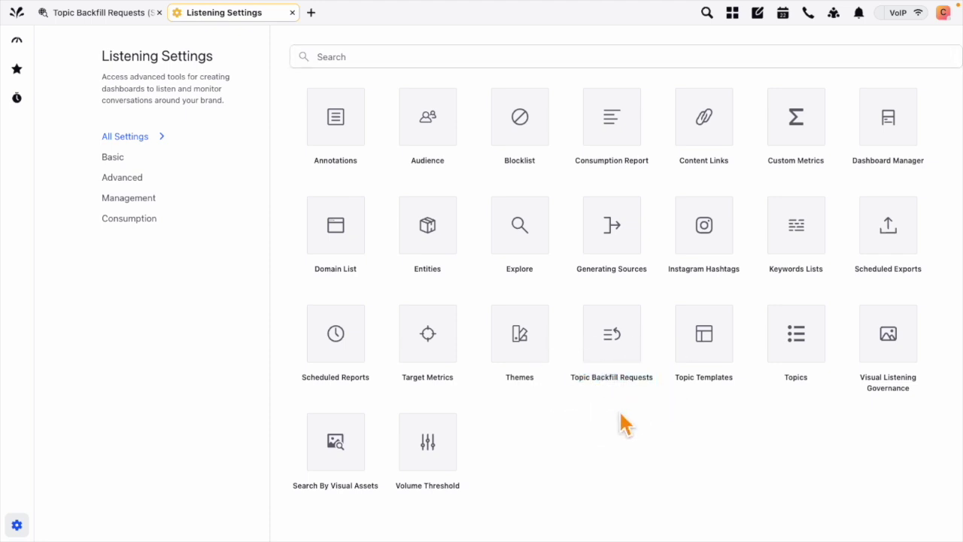
{"action": "left_click", "coordinate": [614, 343]}
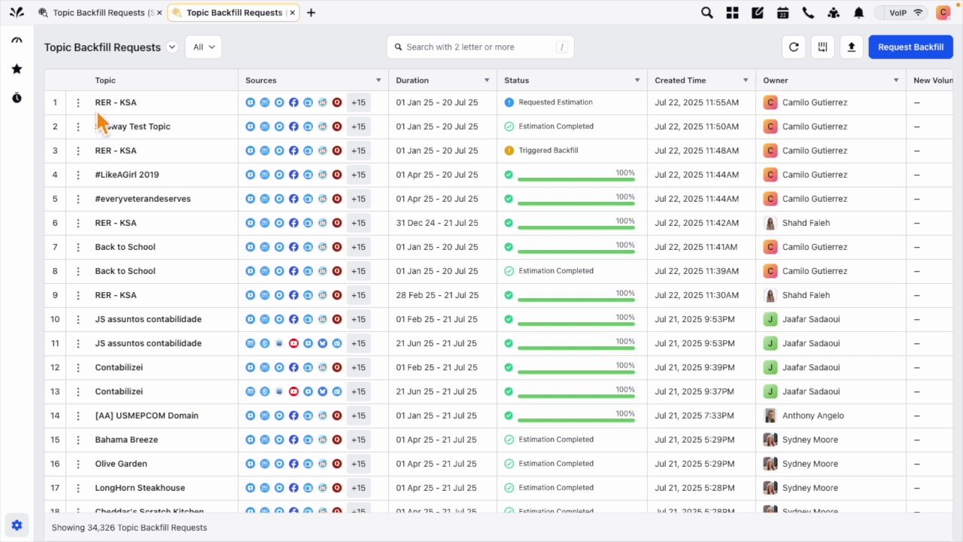
Step: View the backfill summary of the #LikeAGirl 2019 request and return to the list of backfill requests
{"action": "mouse_move", "coordinate": [359, 102]}
{"action": "left_click", "coordinate": [78, 174]}
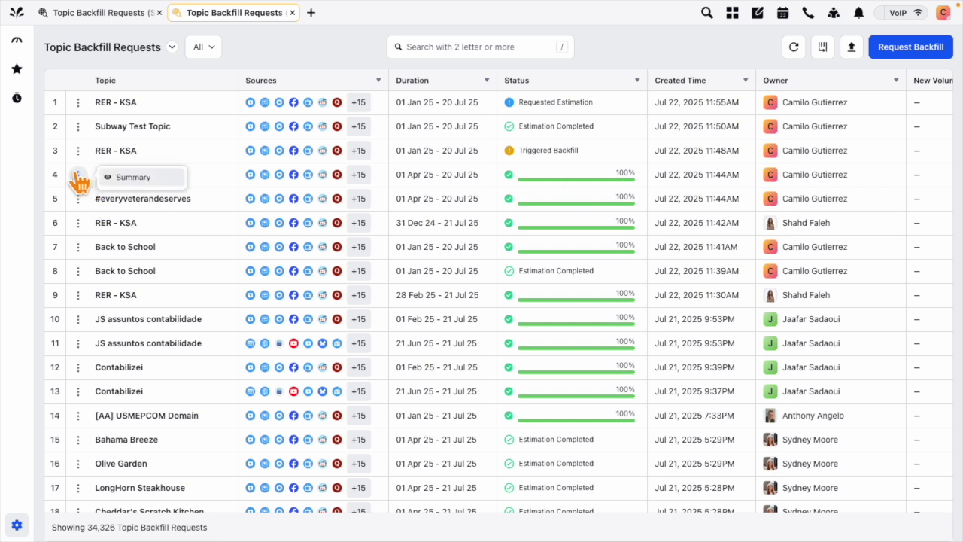
{"action": "left_click", "coordinate": [133, 180]}
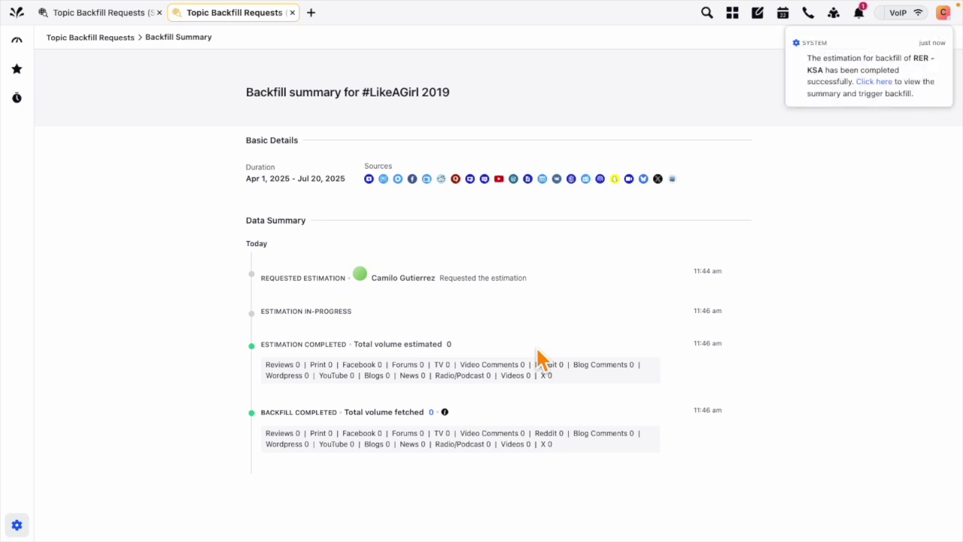
{"action": "left_click", "coordinate": [116, 41]}
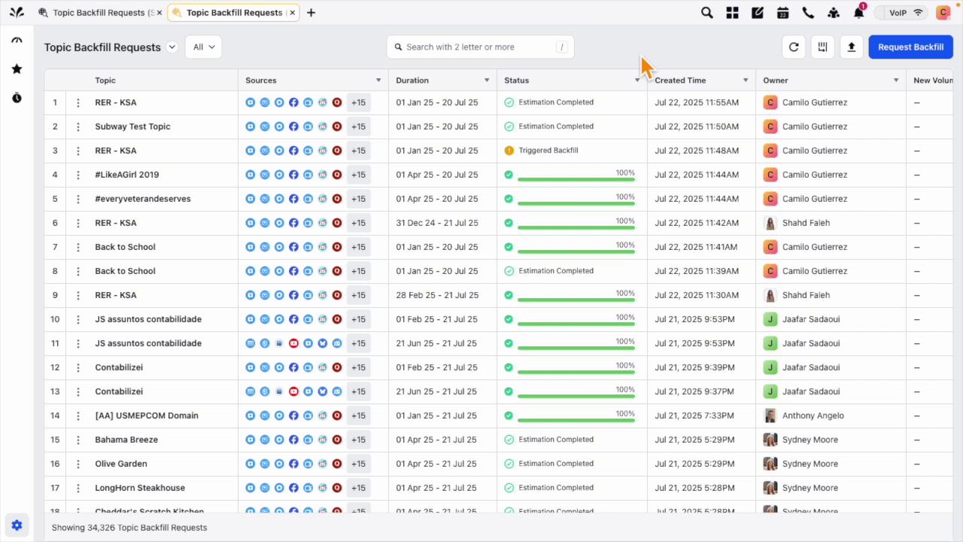
Step: Start a new backfill request and select the topics Retail Stores - 1 and Retail Stores - 2
{"action": "left_click", "coordinate": [910, 56]}
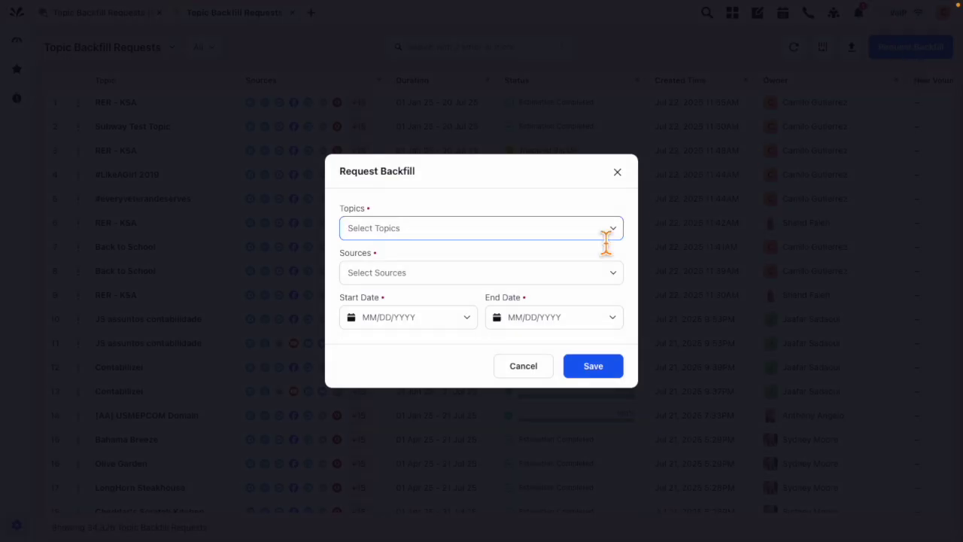
{"action": "left_click", "coordinate": [613, 229]}
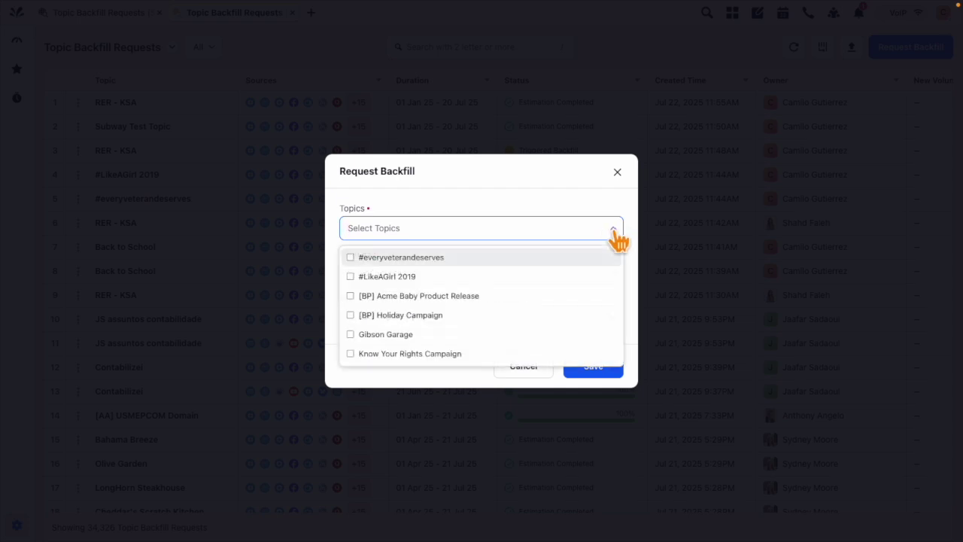
{"action": "scroll", "coordinate": [451, 354], "scroll_direction": "down", "scroll_amount": 2}
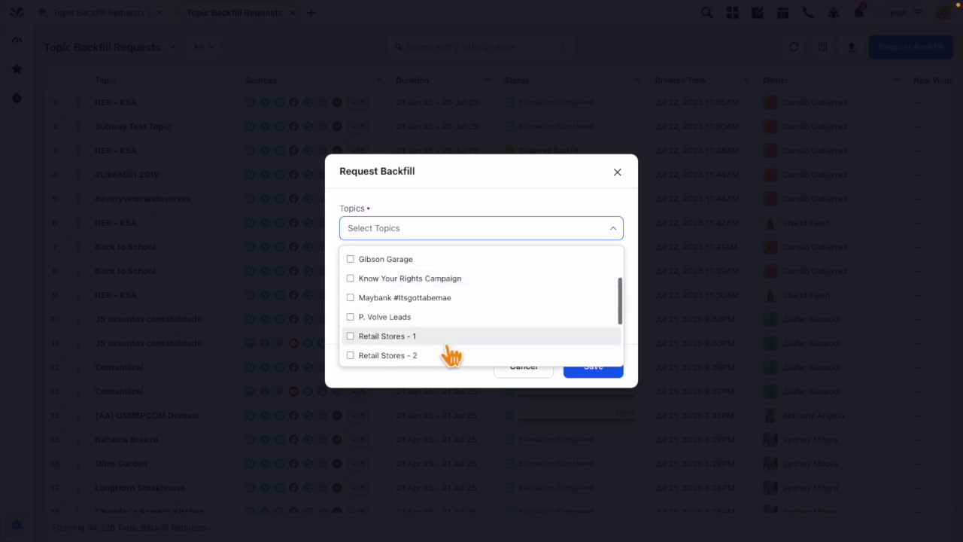
{"action": "scroll", "coordinate": [412, 349], "scroll_direction": "down", "scroll_amount": 1}
{"action": "left_click", "coordinate": [413, 308]}
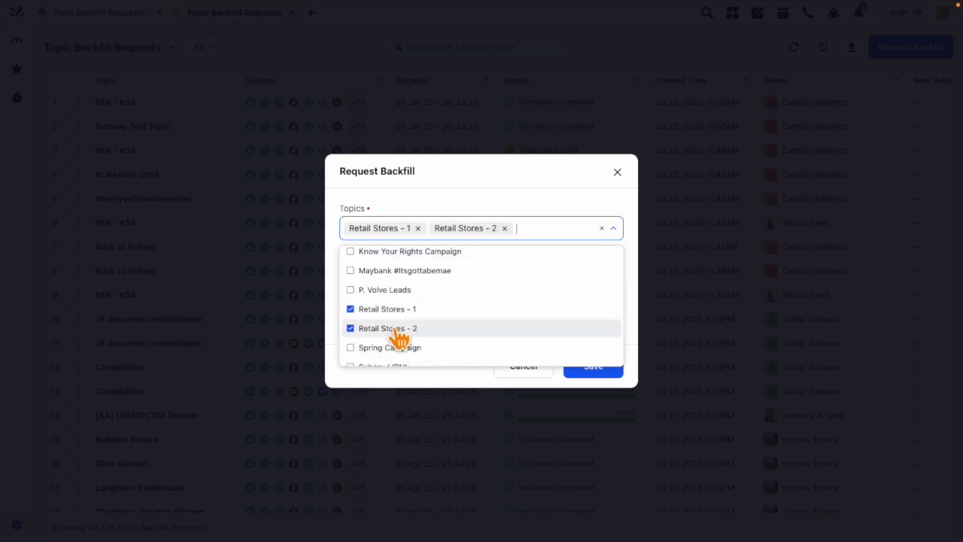
Step: Add Spring Campaign to the backfill request's topics and select all 22 sources
{"action": "left_click", "coordinate": [396, 329]}
{"action": "left_click", "coordinate": [390, 348]}
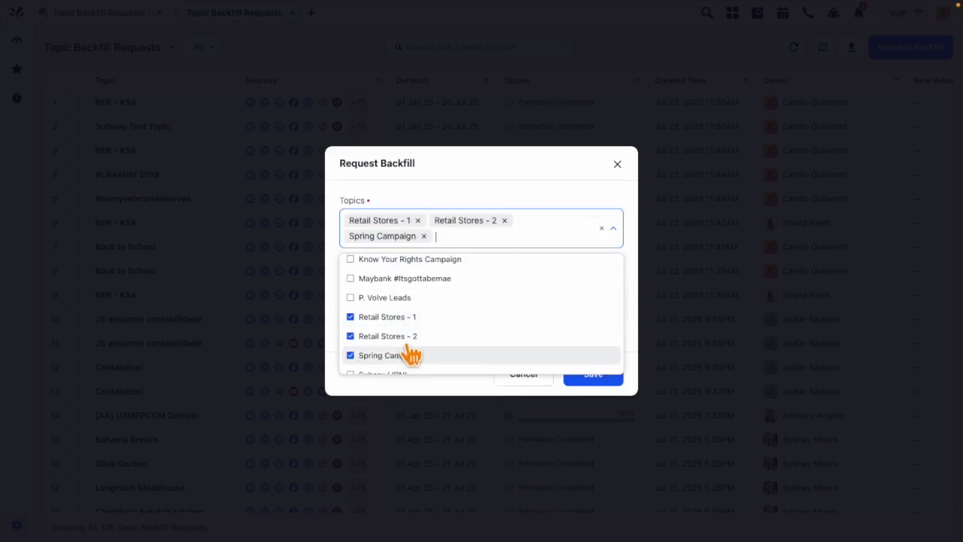
{"action": "left_click", "coordinate": [336, 328]}
{"action": "left_click", "coordinate": [380, 285]}
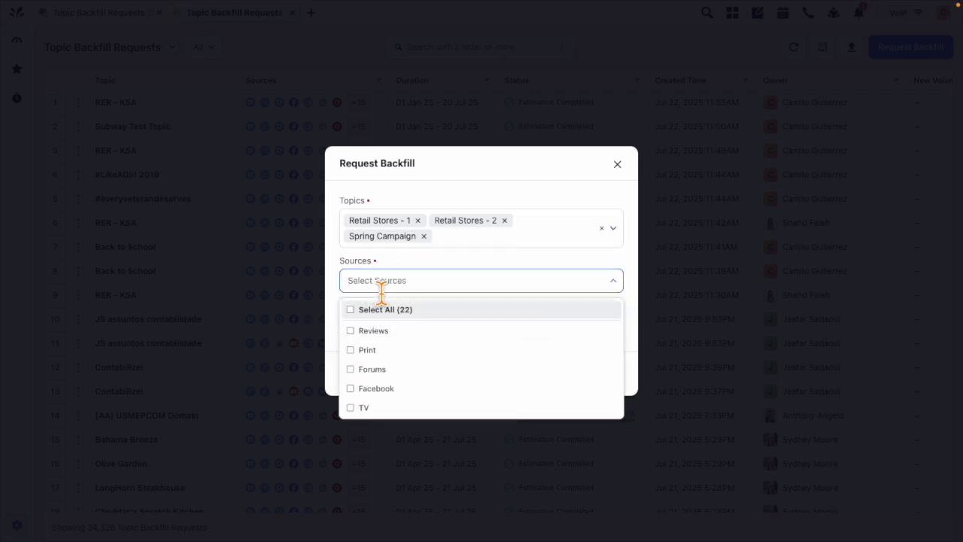
{"action": "left_click", "coordinate": [392, 310]}
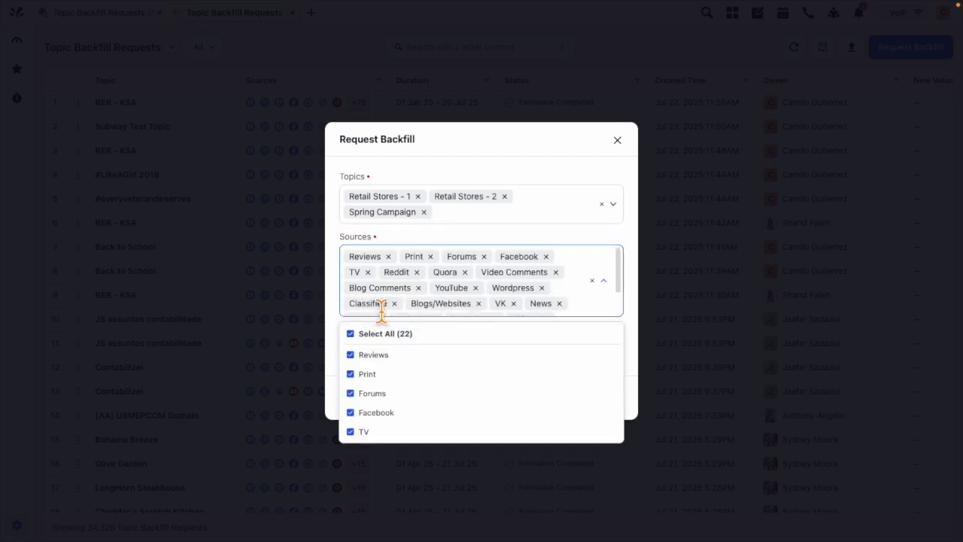
{"action": "left_click", "coordinate": [333, 295]}
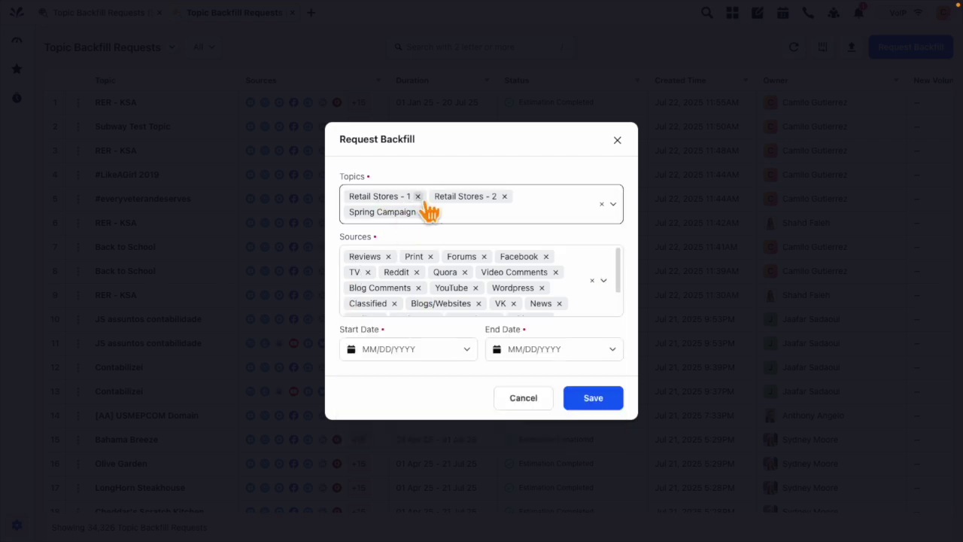
Step: Set the backfill's start date to January 1, 2025
{"action": "left_click", "coordinate": [470, 354]}
{"action": "left_click", "coordinate": [341, 94]}
{"action": "left_click", "coordinate": [341, 94]}
{"action": "left_click", "coordinate": [340, 94]}
{"action": "left_click", "coordinate": [341, 94]}
{"action": "left_click", "coordinate": [341, 94]}
{"action": "left_click", "coordinate": [341, 94]}
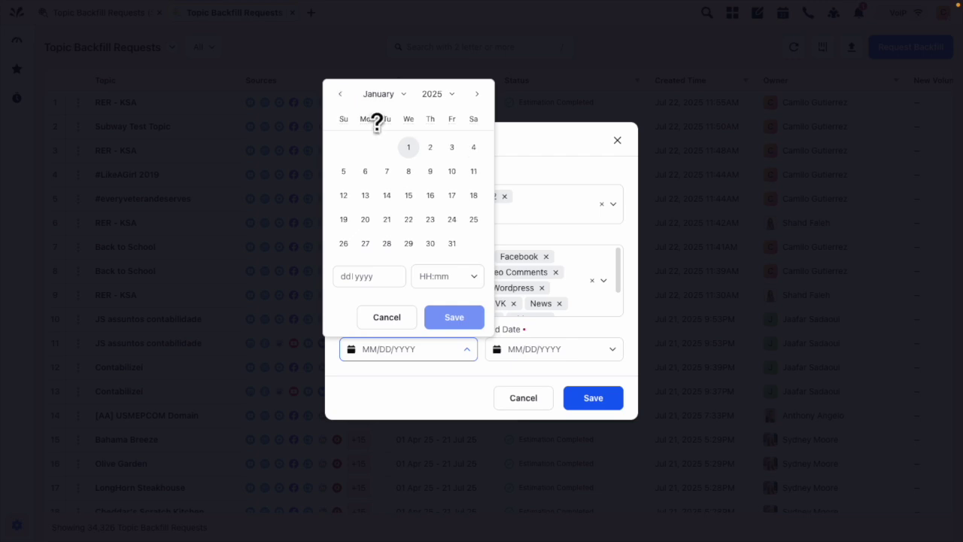
{"action": "left_click", "coordinate": [409, 148]}
{"action": "left_click", "coordinate": [454, 316]}
Step: Set the backfill's end date to July 20, 2025, and save the request for the three topics
{"action": "left_click", "coordinate": [512, 353]}
{"action": "left_click", "coordinate": [489, 219]}
{"action": "left_click", "coordinate": [599, 318]}
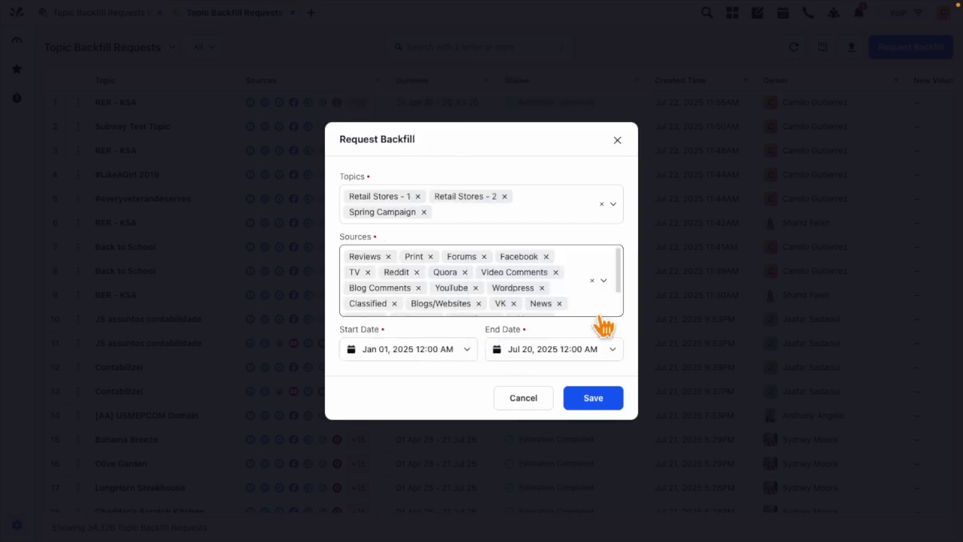
{"action": "left_click", "coordinate": [594, 399]}
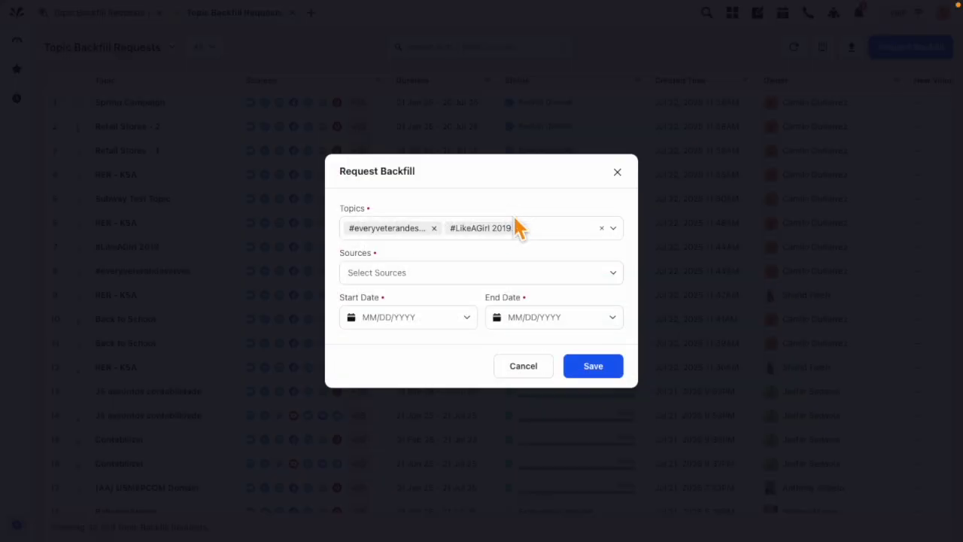
Step: Look through the available sources in the #everyveterandeserves and #LikeAGirl 2019 backfill request, and close it without saving
{"action": "left_click", "coordinate": [610, 277]}
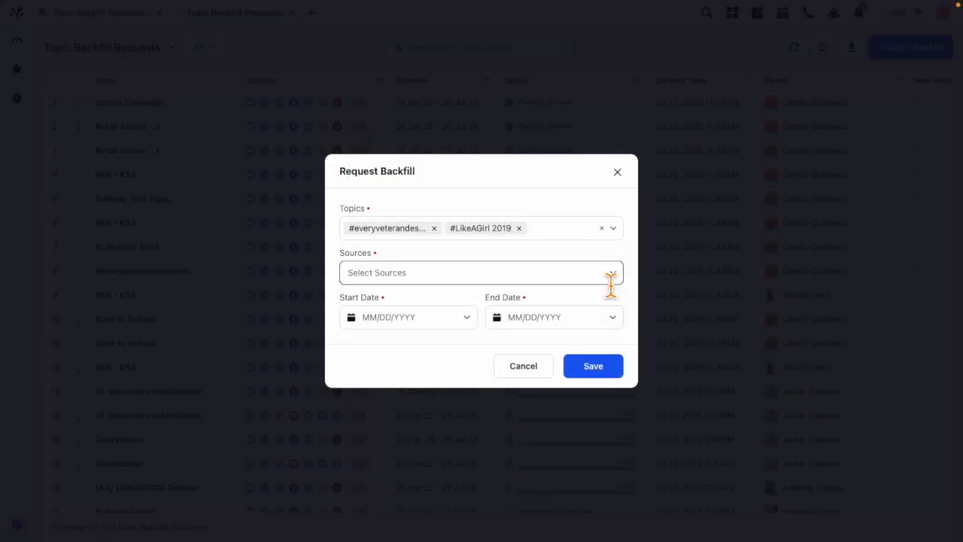
{"action": "scroll", "coordinate": [548, 387], "scroll_direction": "down", "scroll_amount": 5}
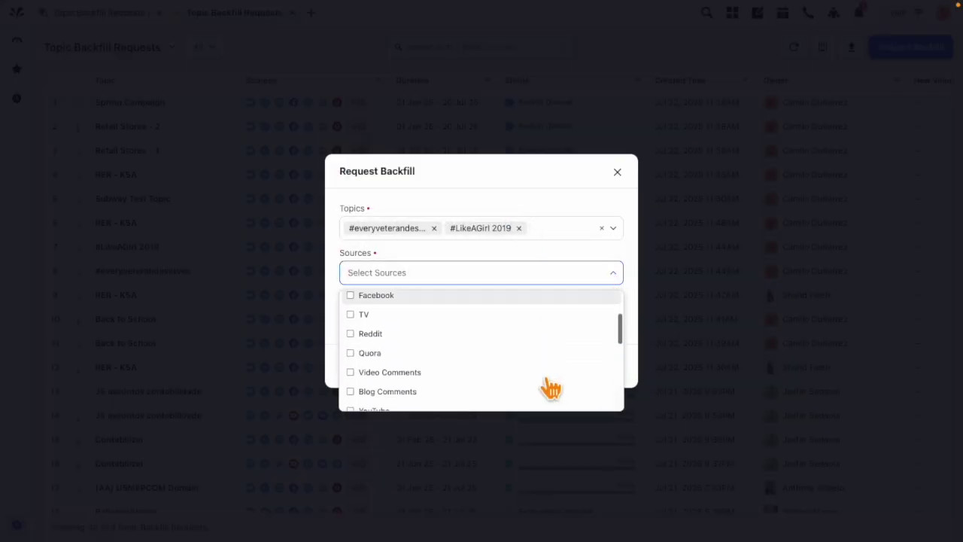
{"action": "scroll", "coordinate": [548, 387], "scroll_direction": "up", "scroll_amount": 5}
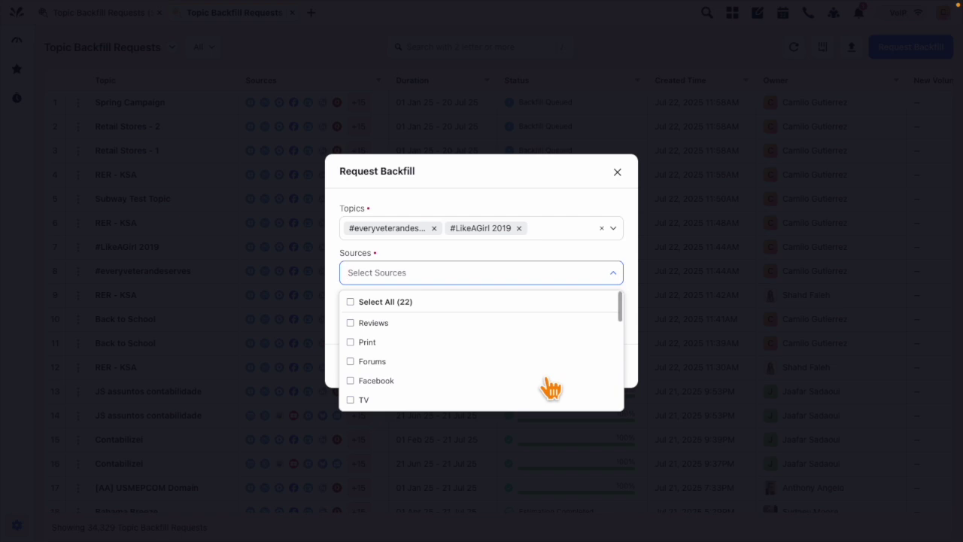
{"action": "left_click", "coordinate": [531, 258]}
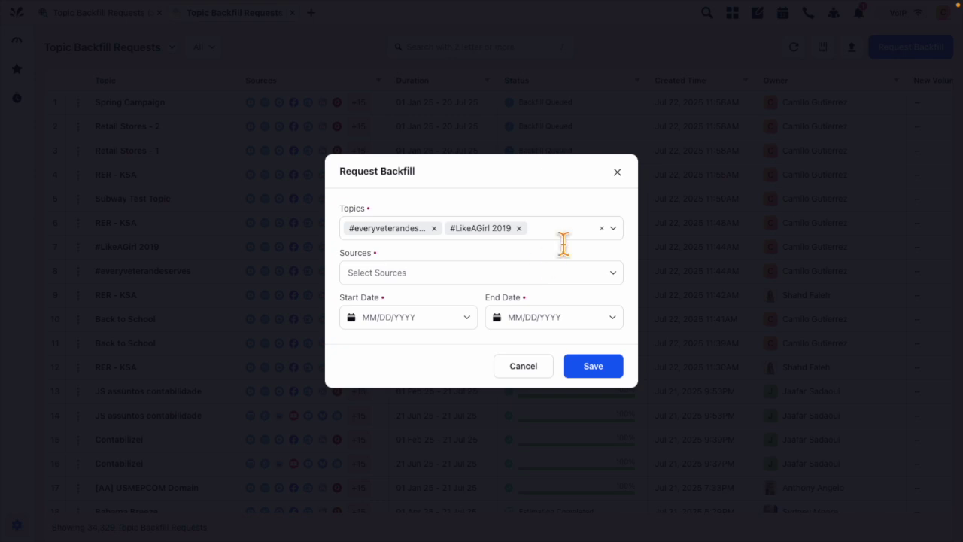
{"action": "left_click", "coordinate": [617, 172]}
Step: View the Platform Help resources of the user profile, including the Knowledge Portal, and close them
{"action": "left_click", "coordinate": [943, 13]}
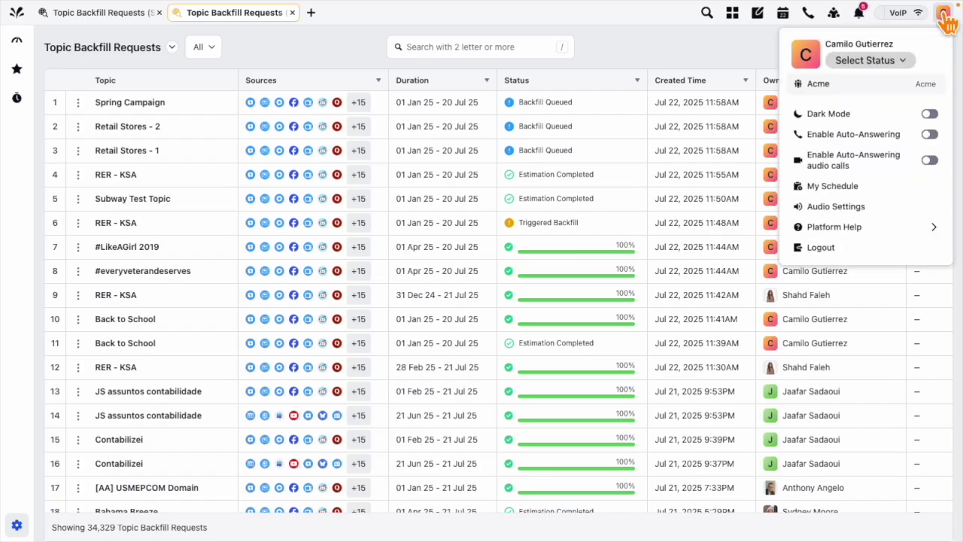
{"action": "left_click", "coordinate": [857, 228]}
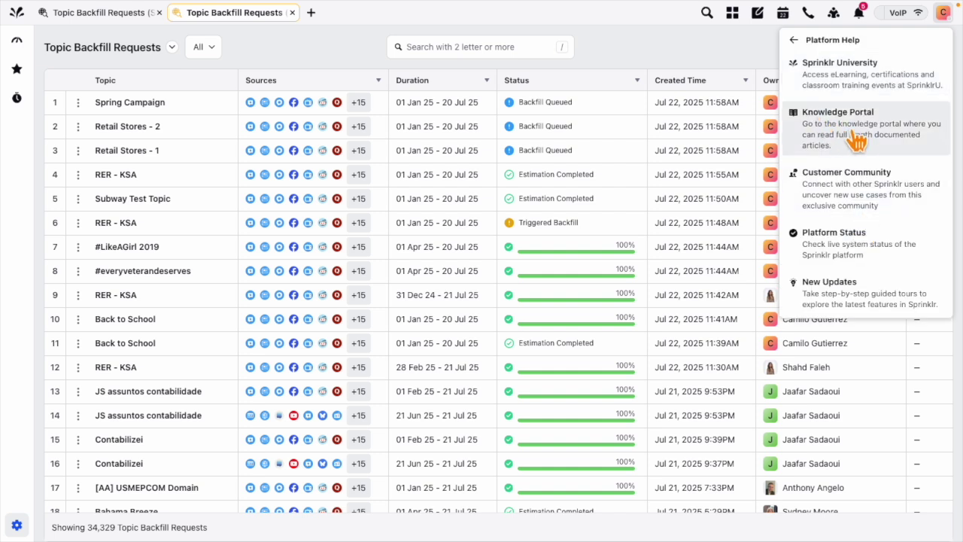
{"action": "left_click", "coordinate": [650, 47]}
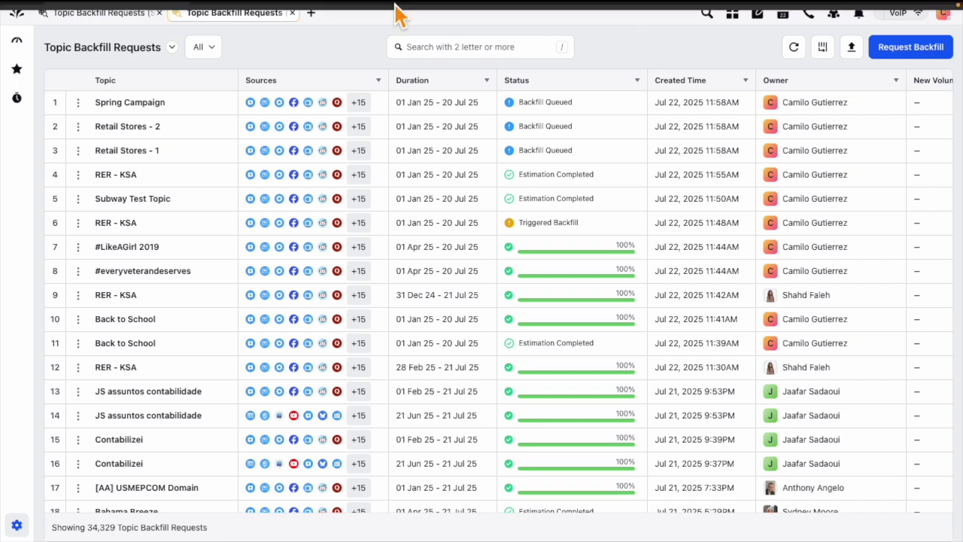
Step: Switch to the Sprinklr help article Historical backfills for Listening Topics and read the table of historical coverage across sources
{"action": "left_click", "coordinate": [292, 30]}
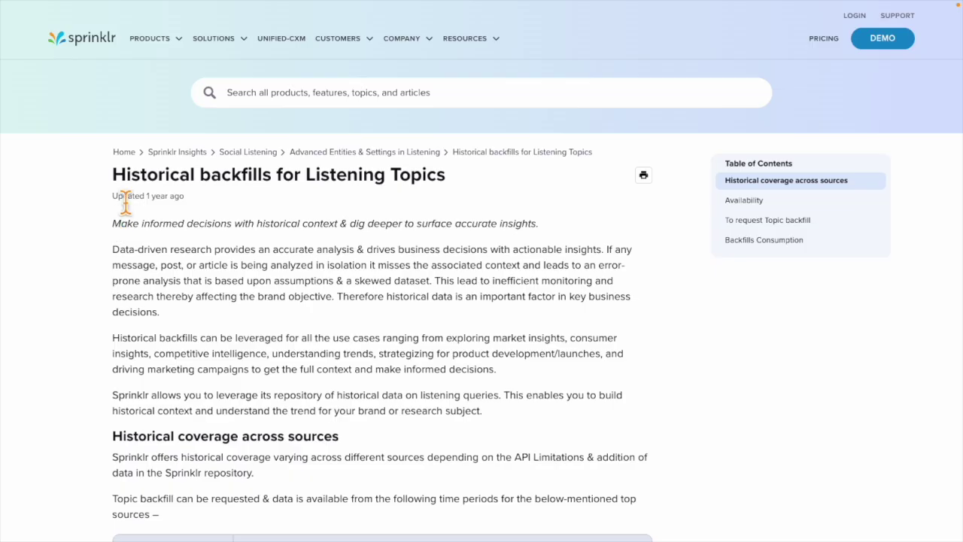
{"action": "scroll", "coordinate": [94, 333], "scroll_direction": "down", "scroll_amount": 1}
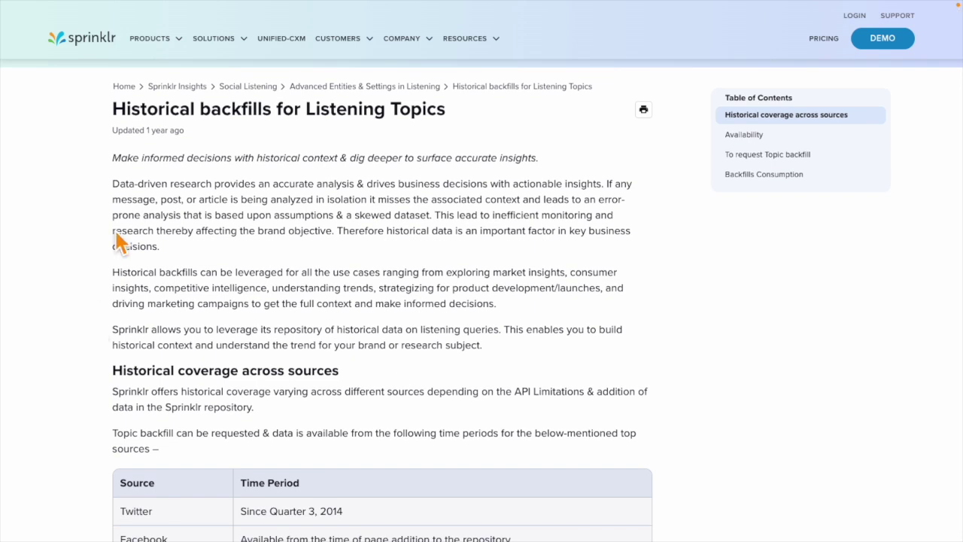
{"action": "scroll", "coordinate": [79, 323], "scroll_direction": "down", "scroll_amount": 3}
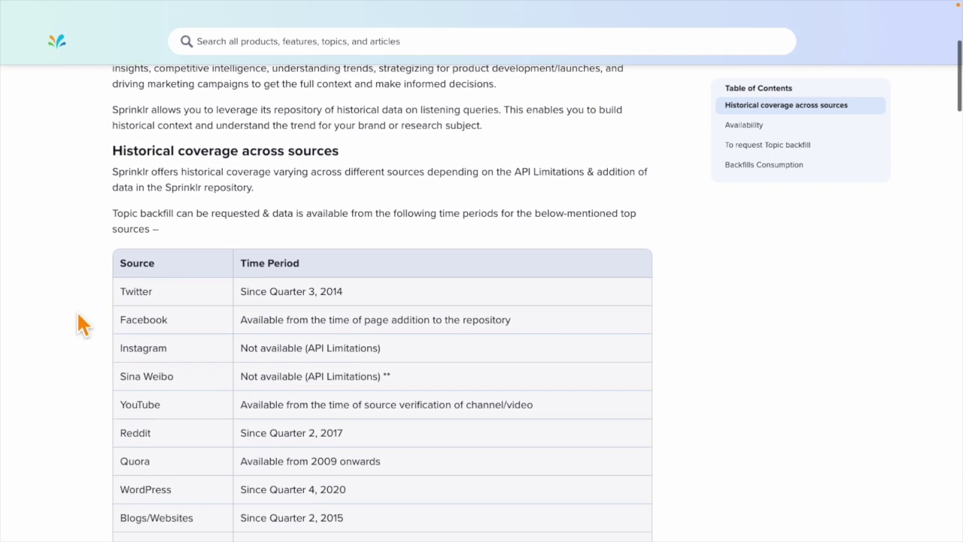
{"action": "scroll", "coordinate": [78, 316], "scroll_direction": "down", "scroll_amount": 2}
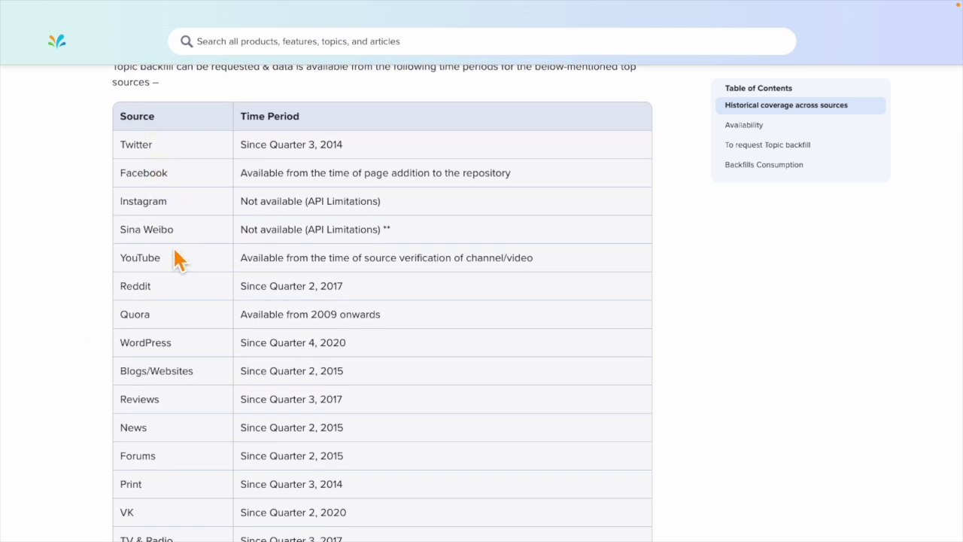
{"action": "scroll", "coordinate": [294, 256], "scroll_direction": "down", "scroll_amount": 1}
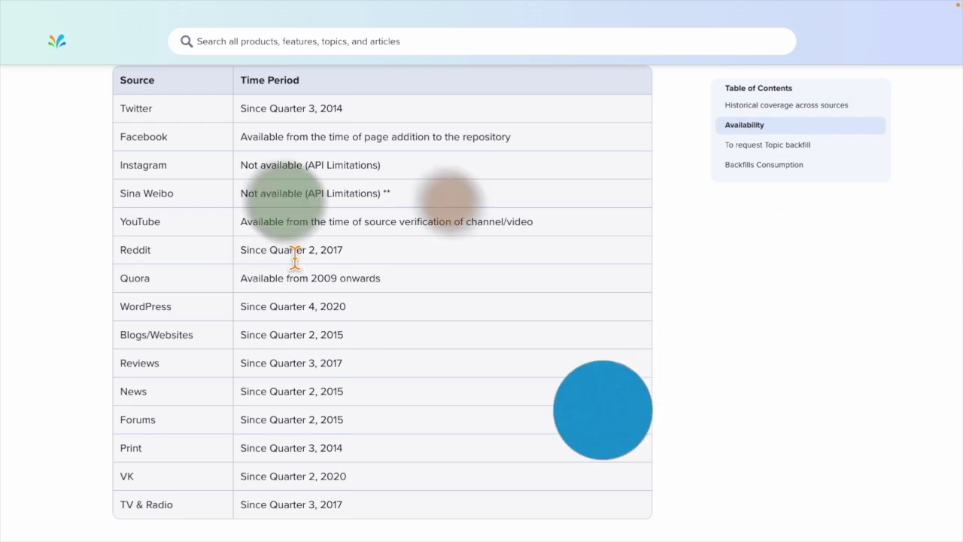
{"action": "scroll", "coordinate": [339, 372], "scroll_direction": "down", "scroll_amount": 1}
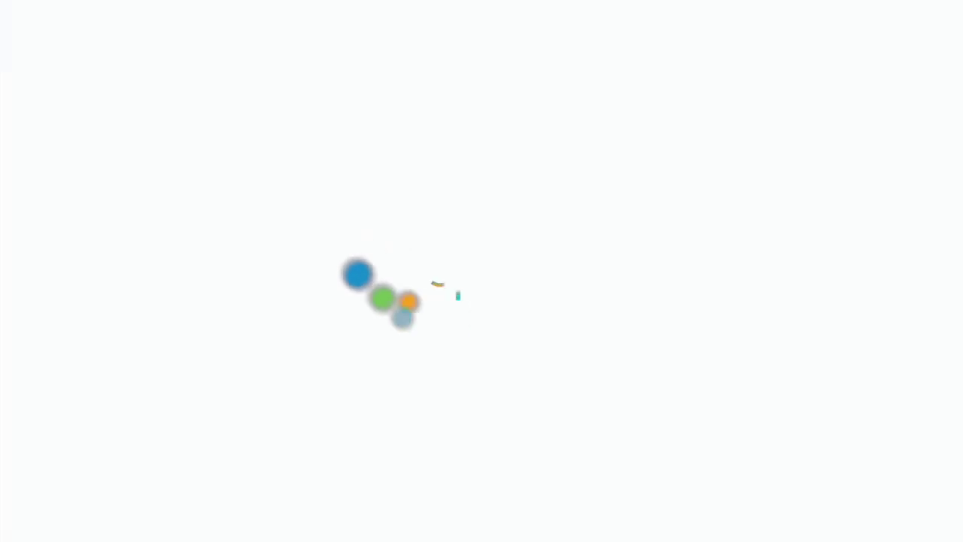